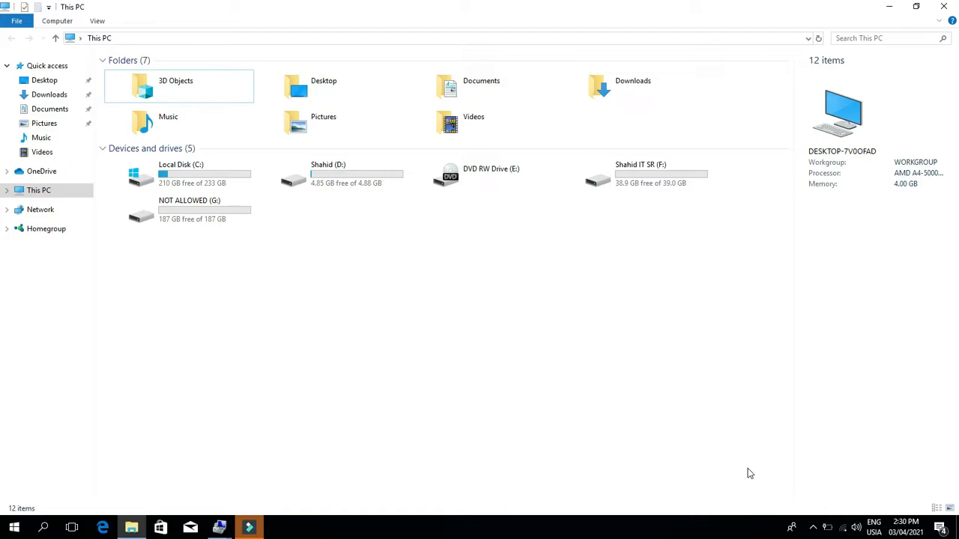
Open Computer Management for This PC and show Disk Management
right_click(68, 192)
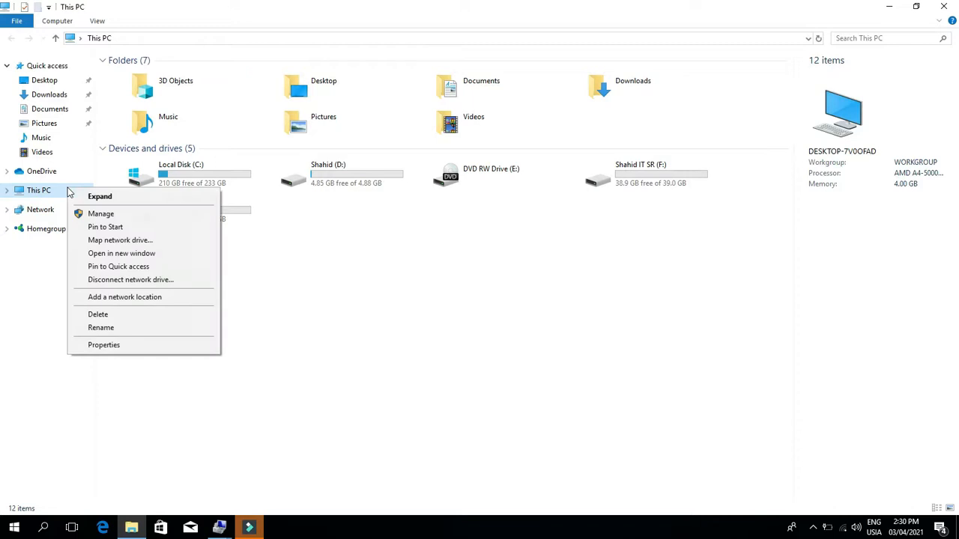
left_click(100, 214)
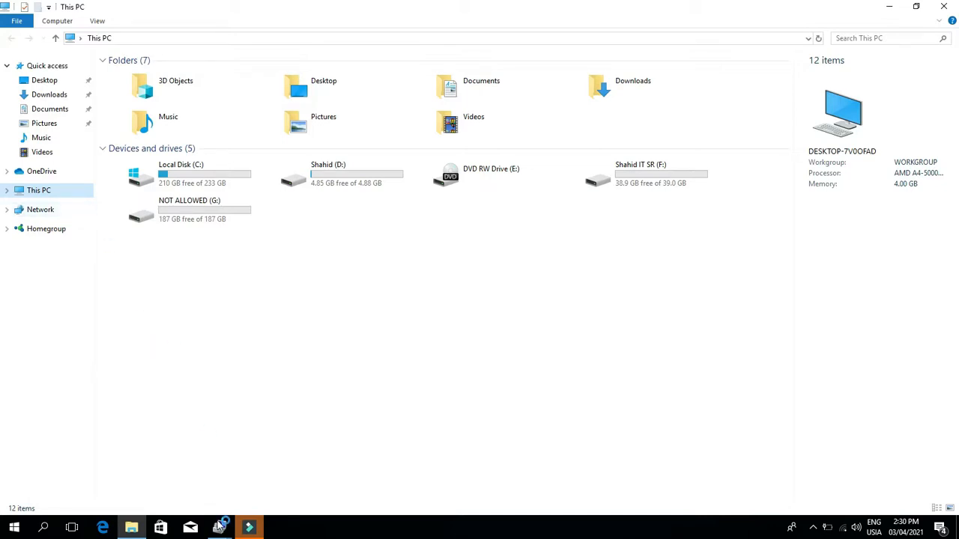
mouse_move(219, 527)
left_click(268, 486)
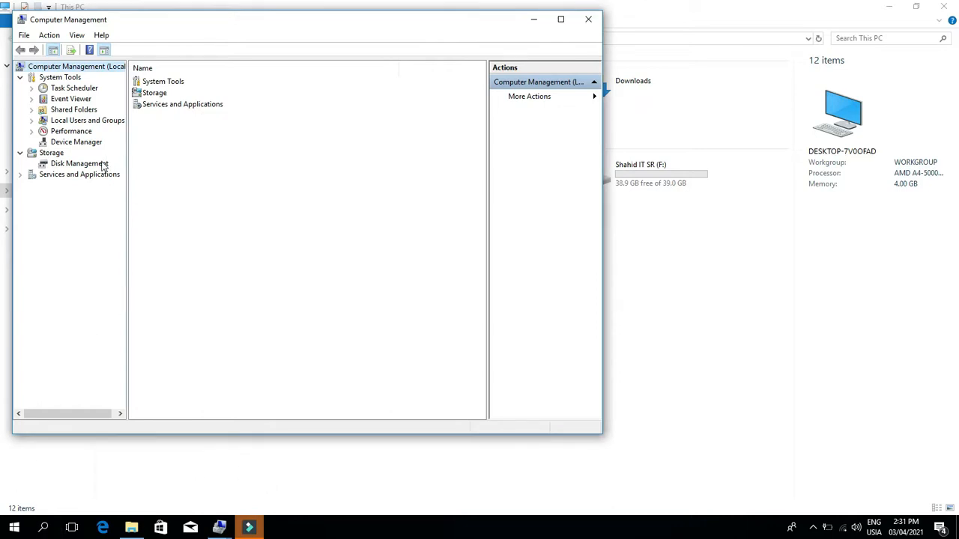
left_click(78, 163)
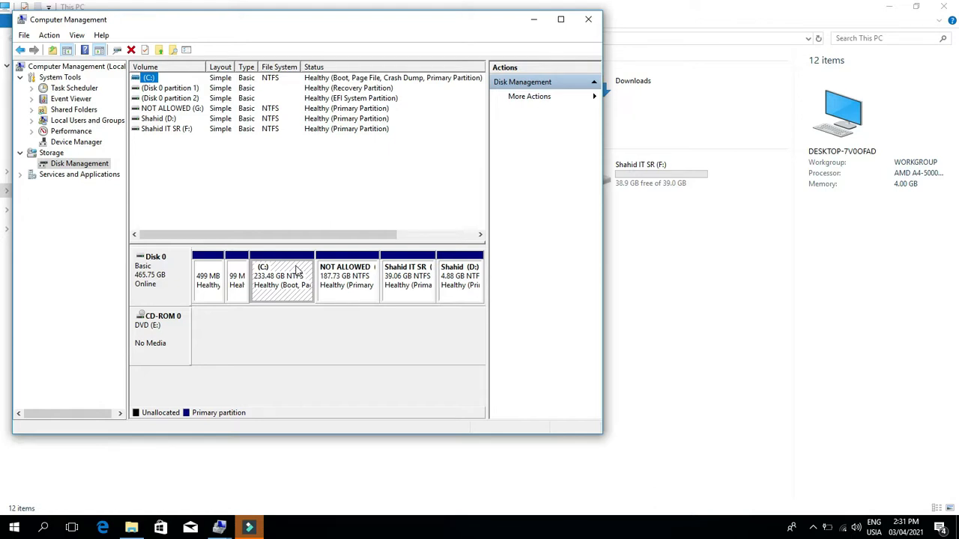
Check the drives in This PC against the partitions and return to the Disk Management window
left_click(533, 20)
left_click(533, 20)
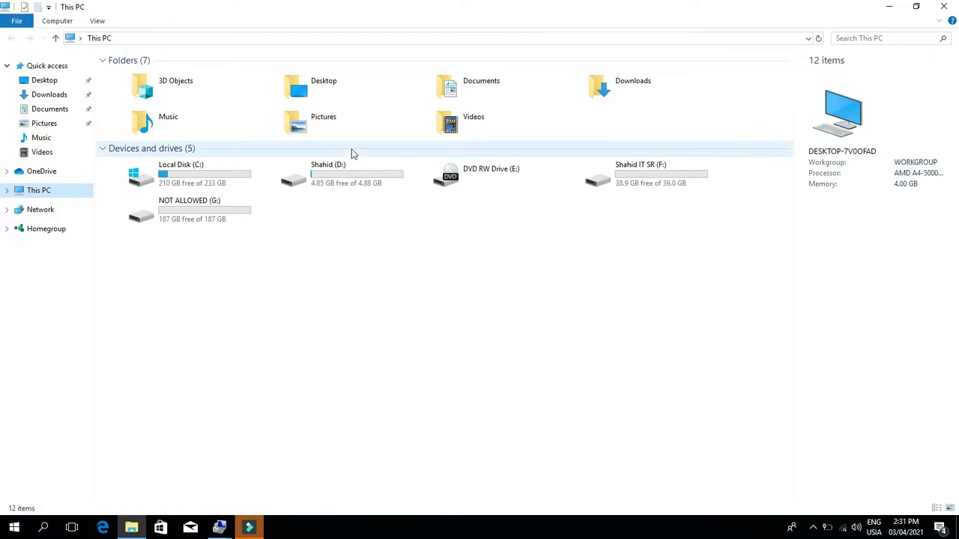
mouse_move(219, 530)
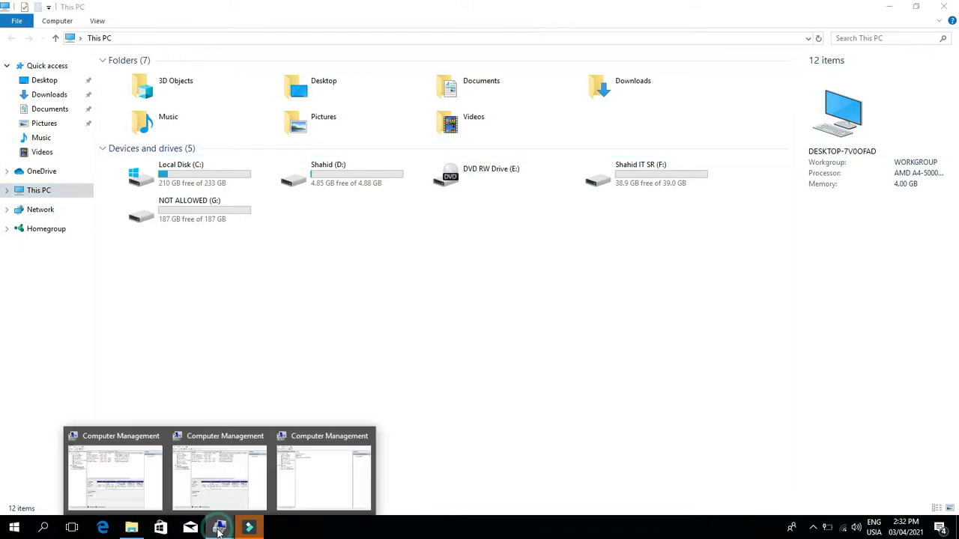
mouse_move(292, 492)
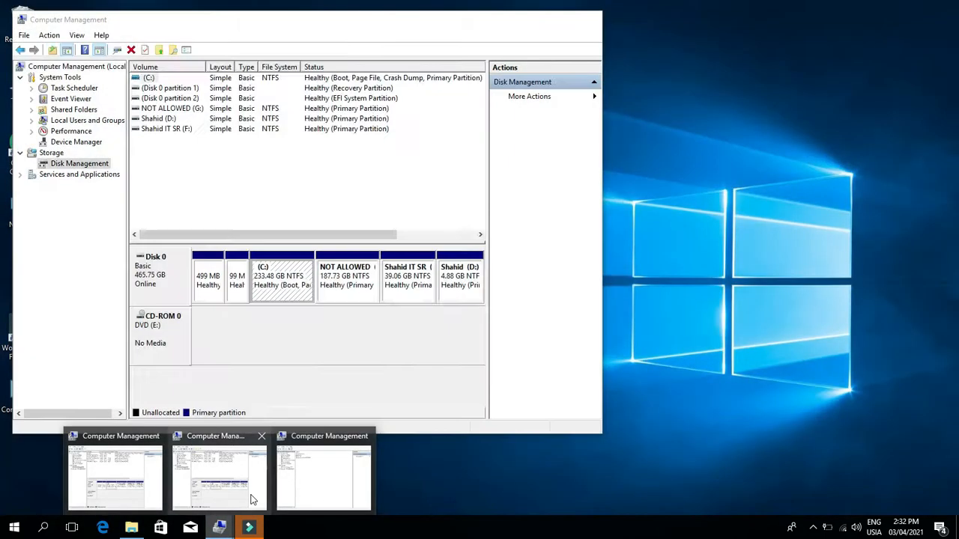
left_click(221, 479)
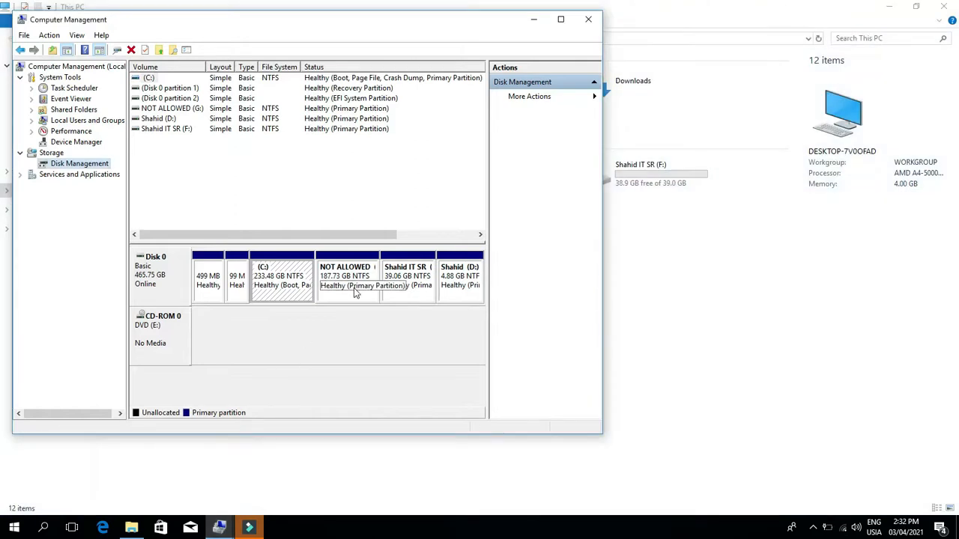
Delete the 4.88 GB D: volume on Disk 0 and accept the loss of its data
right_click(448, 298)
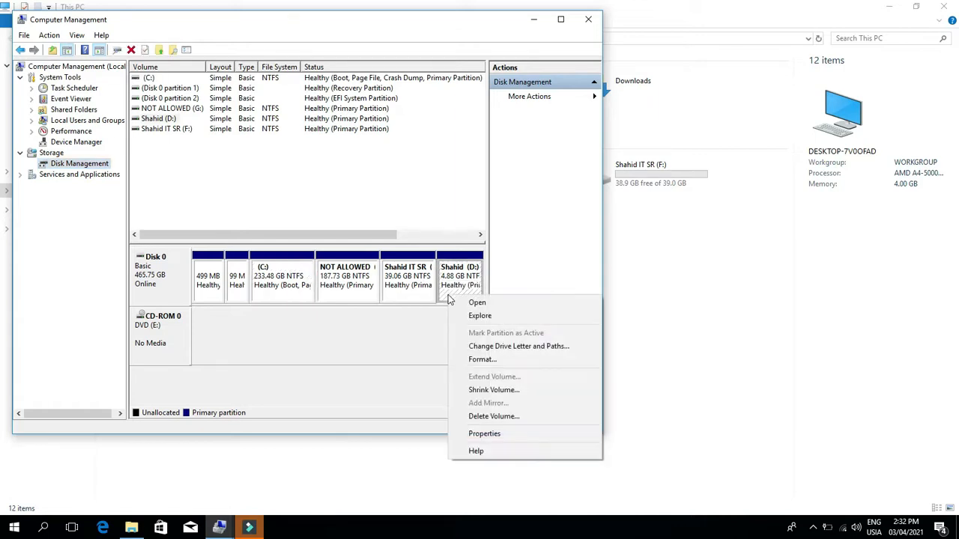
left_click(491, 417)
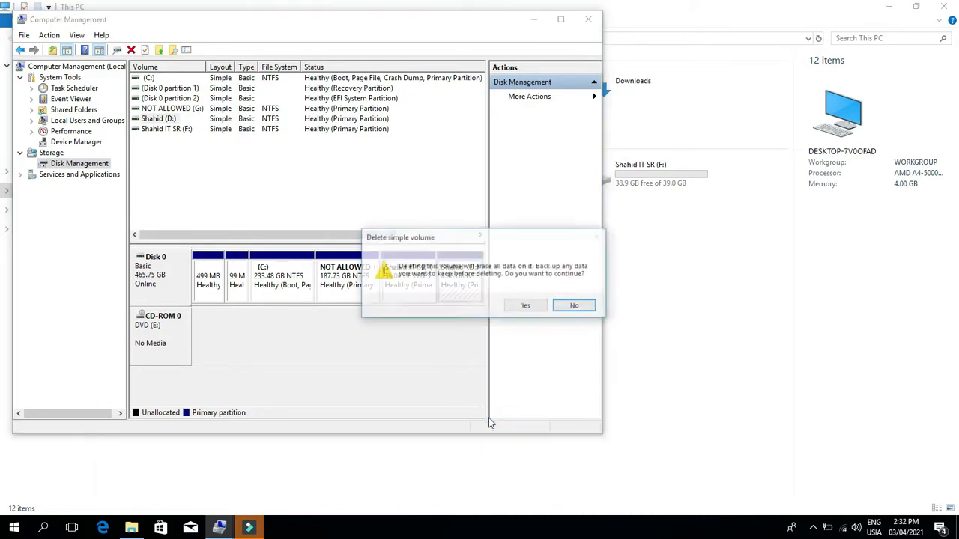
left_click(527, 306)
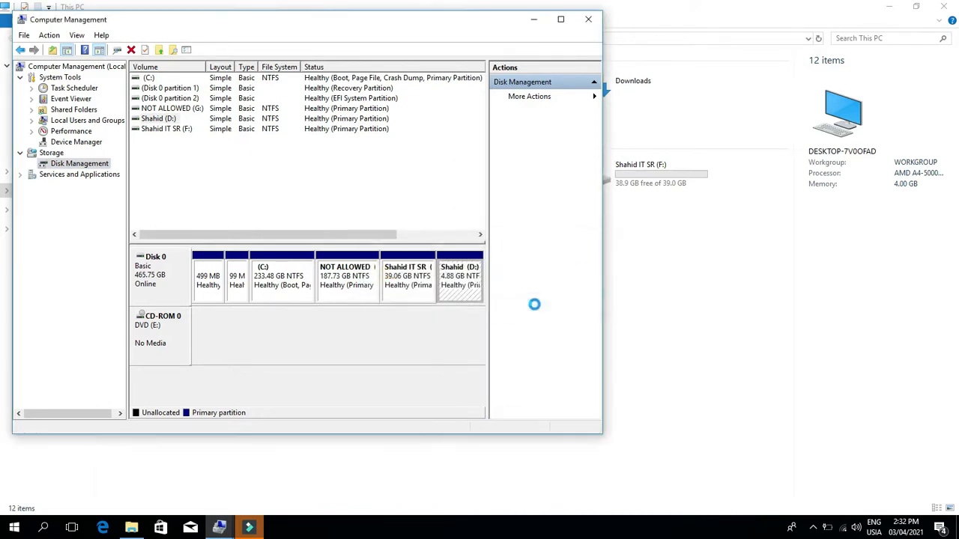
Start shrinking the C: volume with the window maximized, trying 836 MB and 835 MB as the shrink amount
left_click(302, 273)
right_click(301, 274)
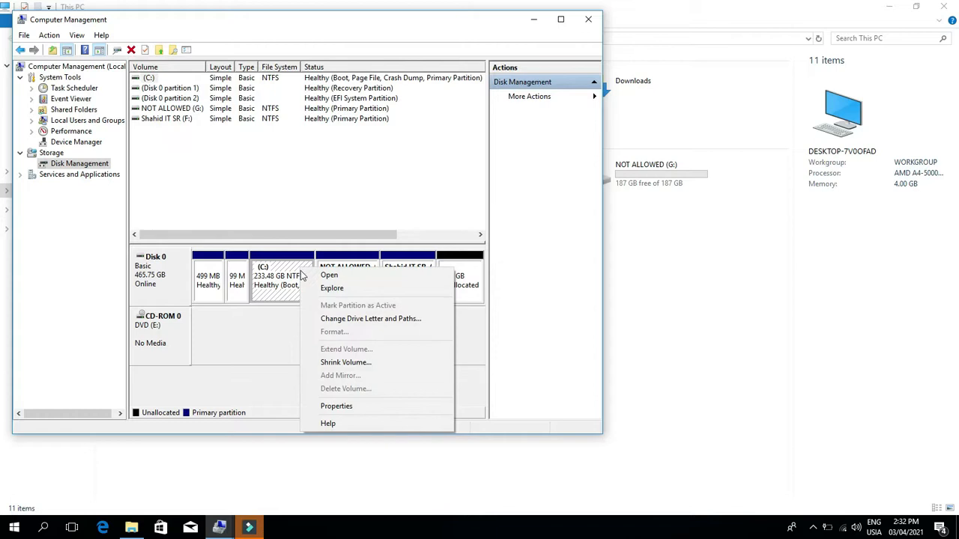
left_click(349, 363)
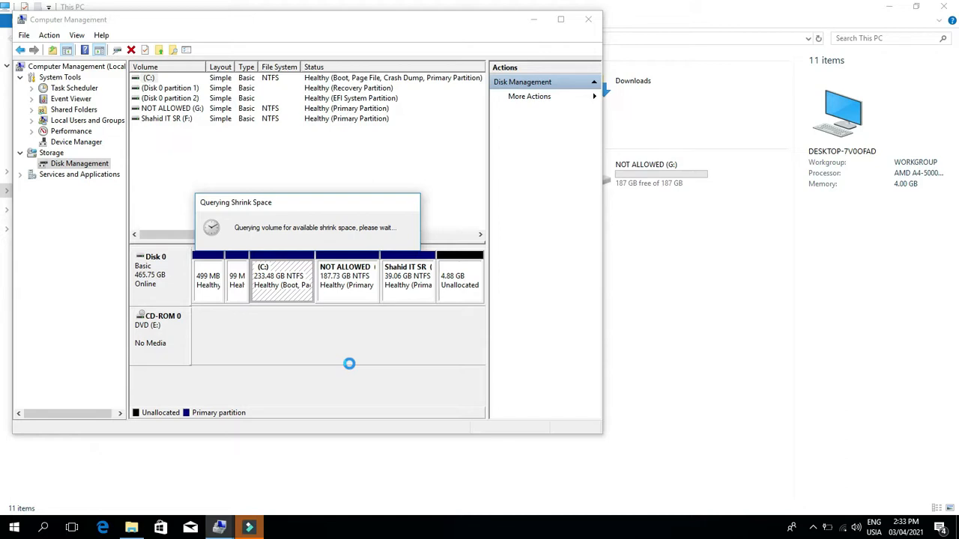
left_click(562, 21)
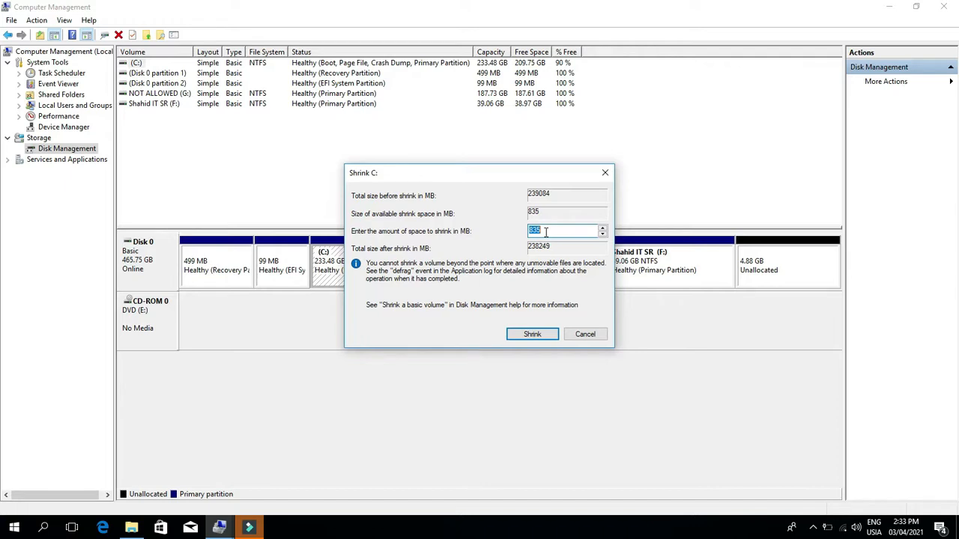
key("BackSpace")
type("3")
key("BackSpace")
type("836")
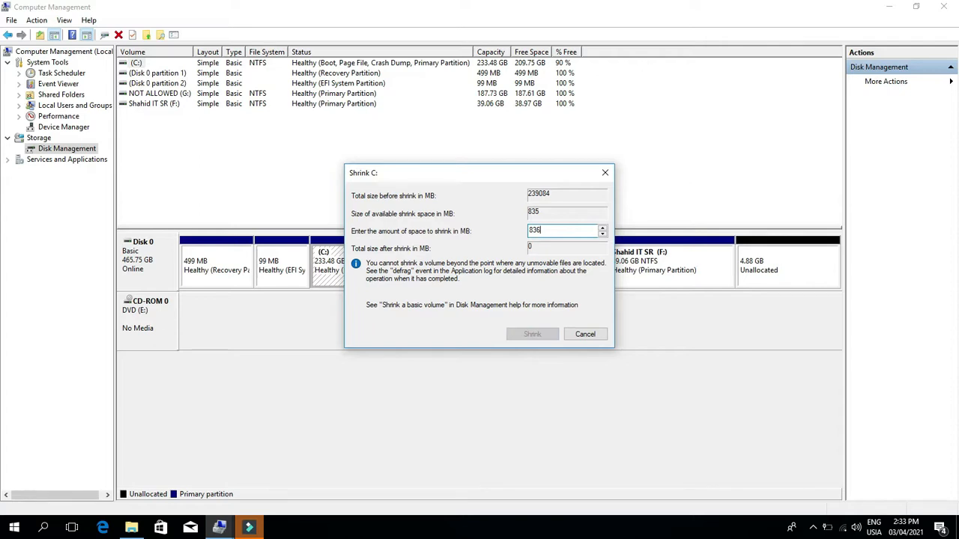
key("BackSpace")
type("5")
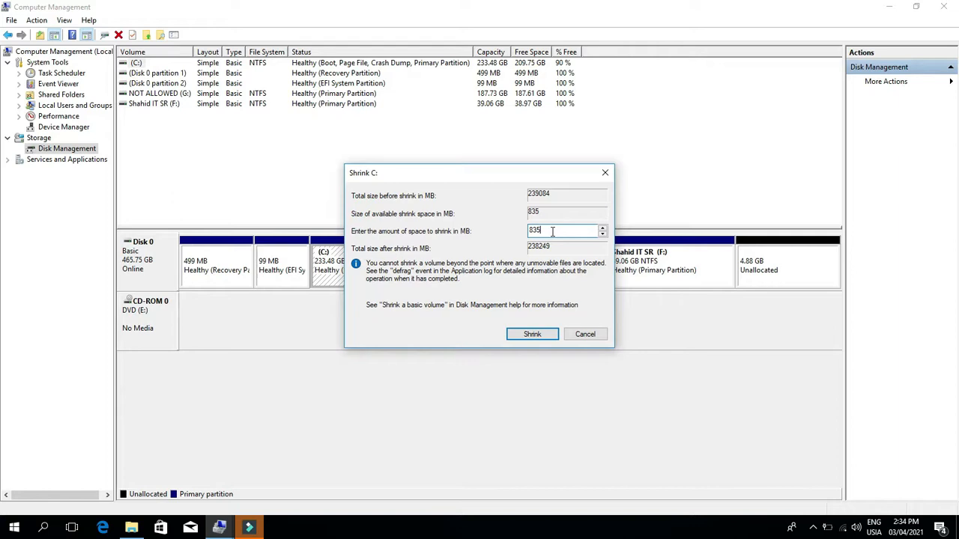
Try to shrink the C: volume by 500 MB
key("BackSpace")
key("BackSpace")
key("BackSpace")
type("50")
key("BackSpace")
type("500")
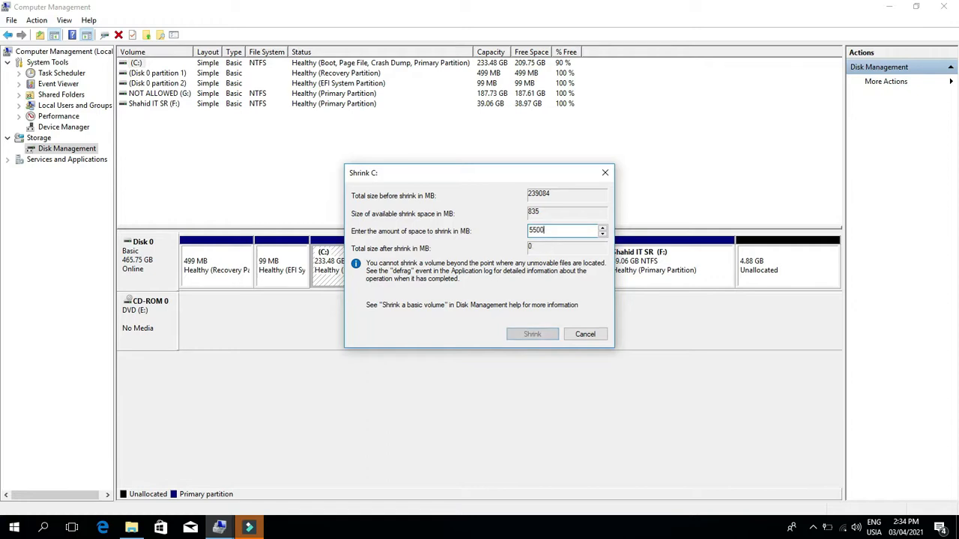
key("BackSpace")
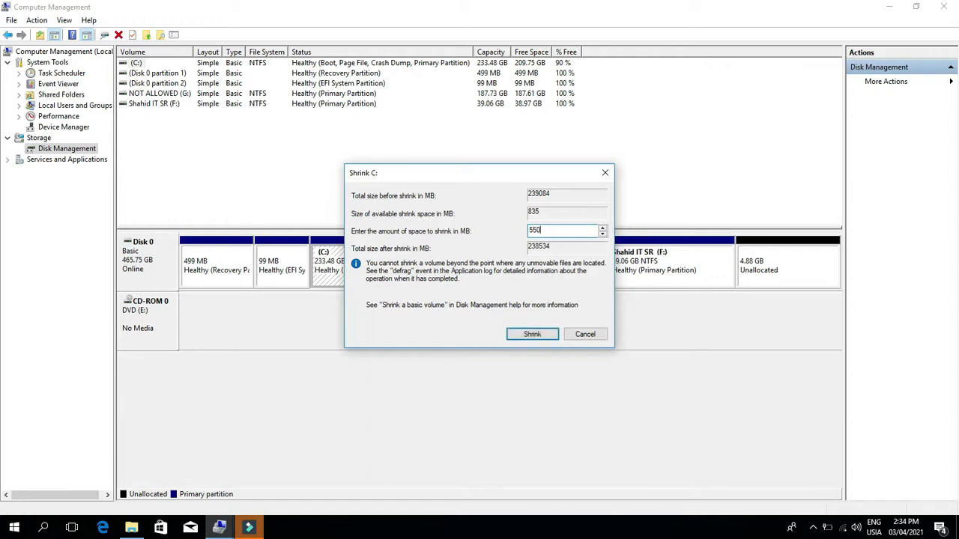
key("BackSpace")
key("BackSpace")
type("00")
left_click(533, 334)
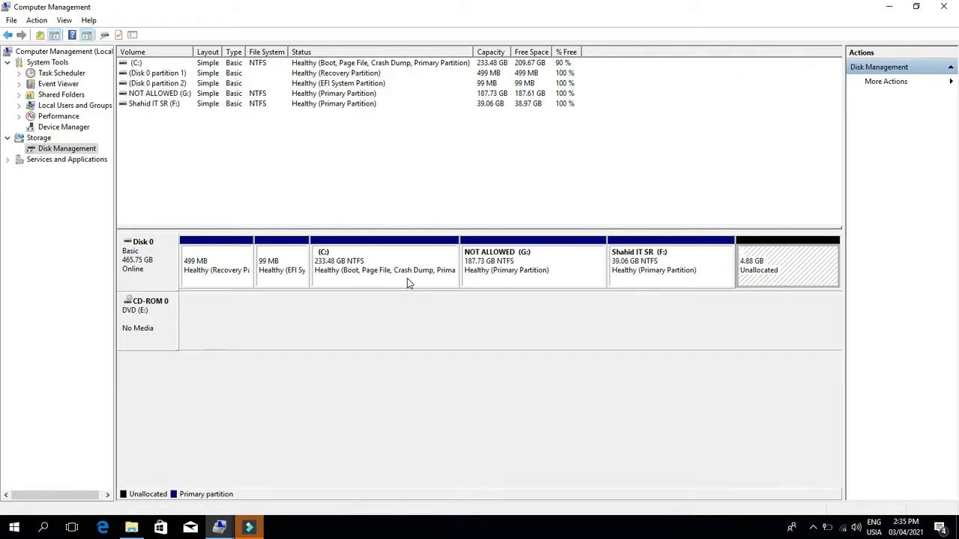
Set up a new simple volume of 5000 MB in the unallocated space and assign it drive letter A
right_click(789, 256)
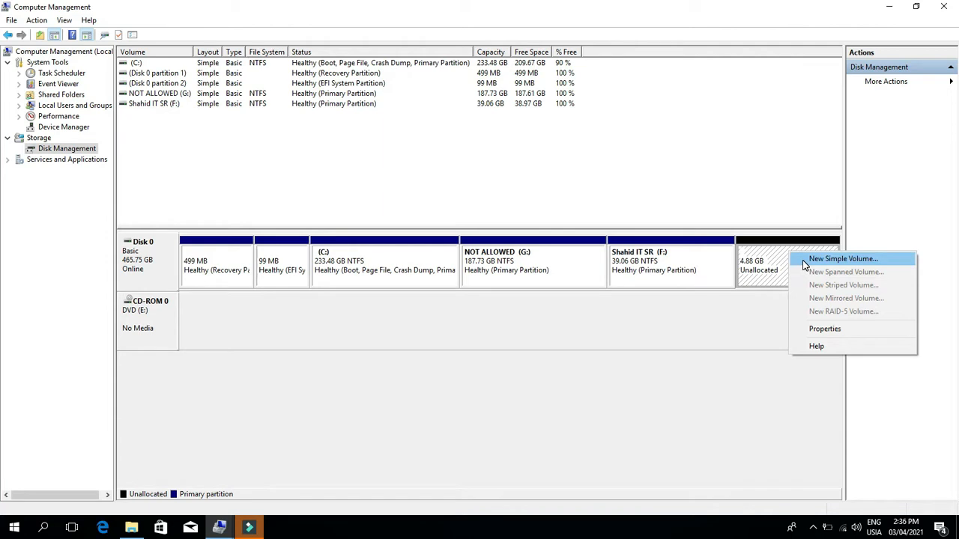
left_click(805, 260)
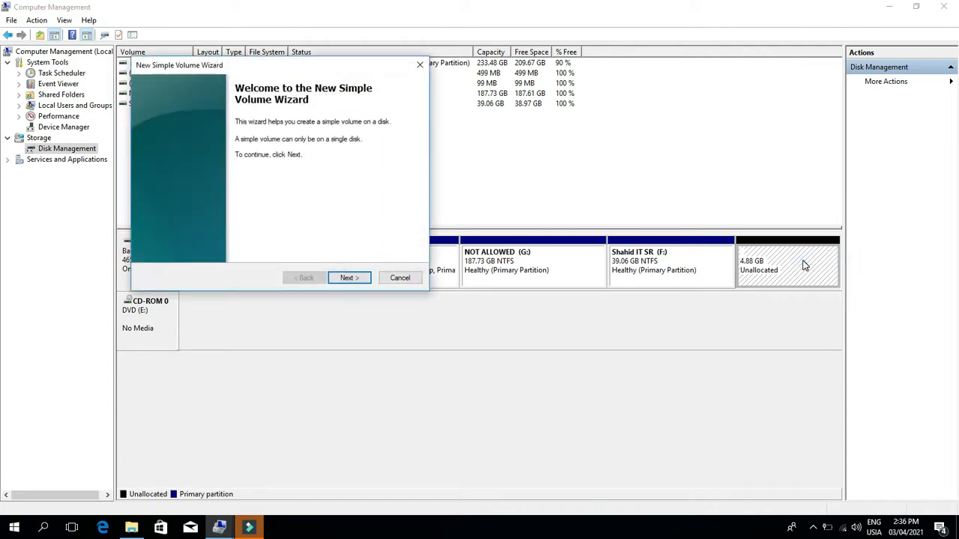
left_click(367, 278)
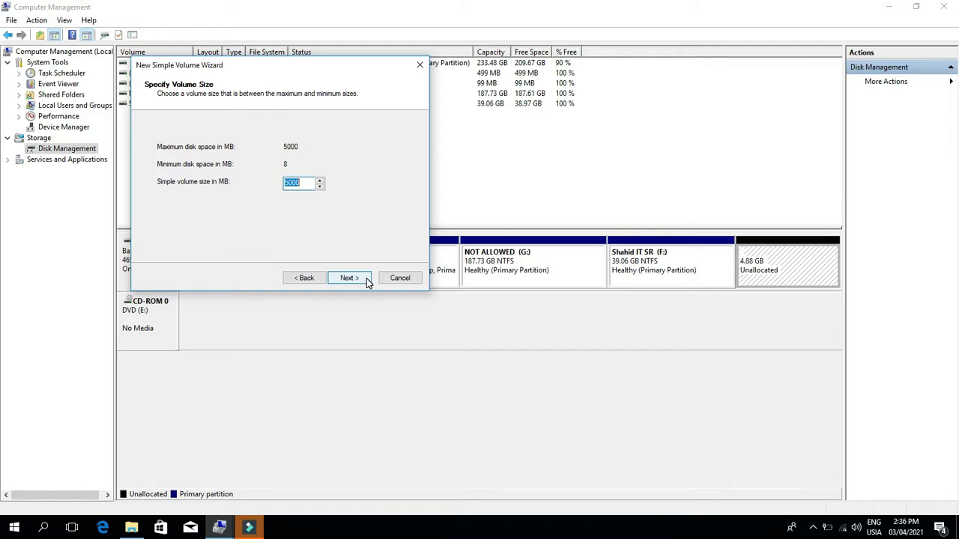
left_click(366, 278)
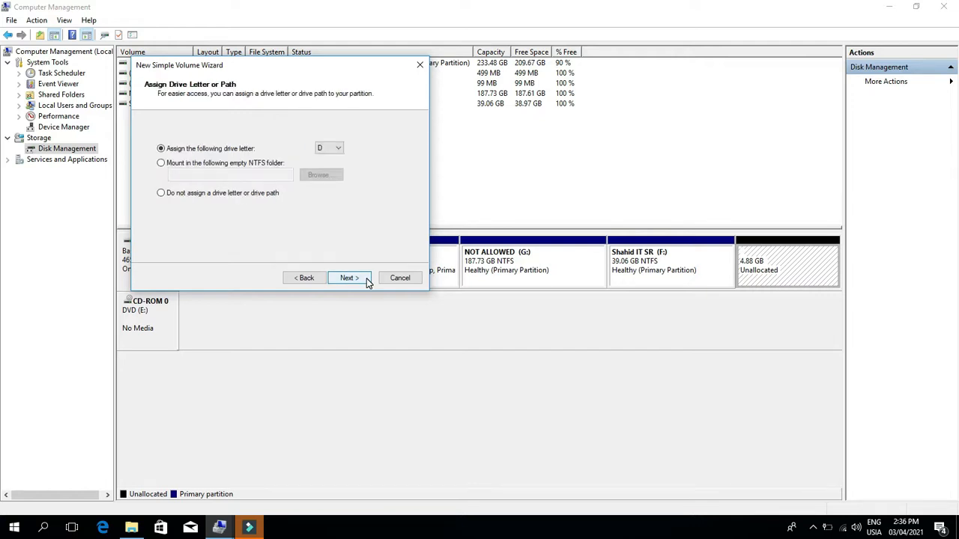
left_click(339, 149)
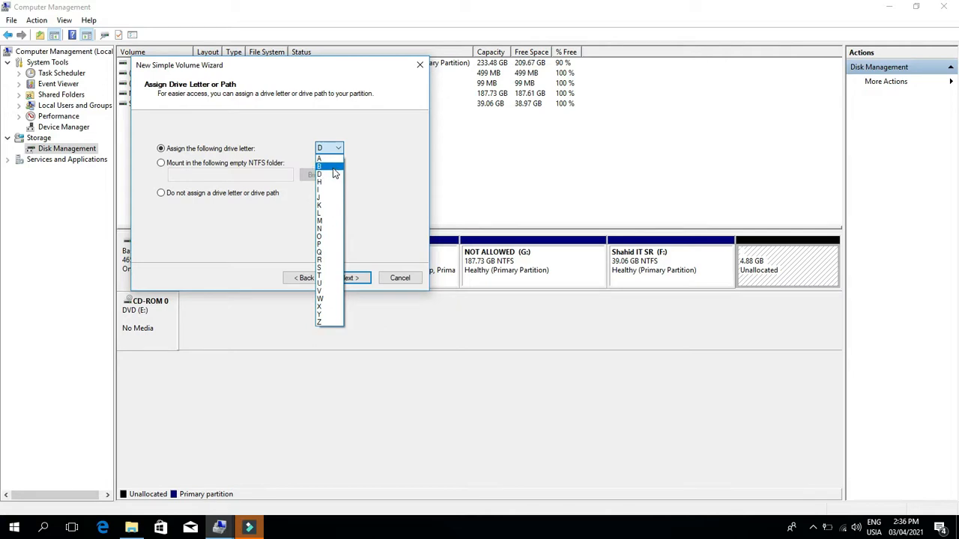
left_click(330, 158)
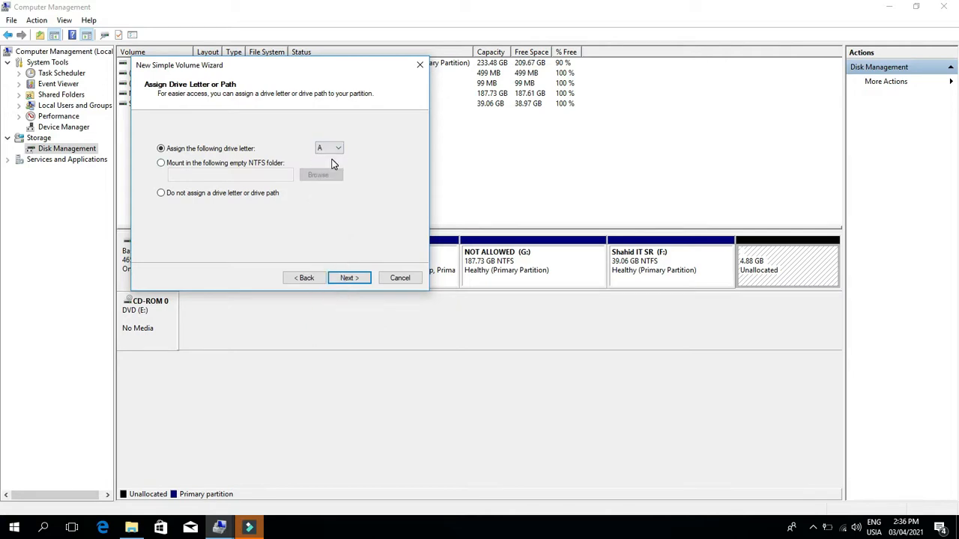
left_click(347, 278)
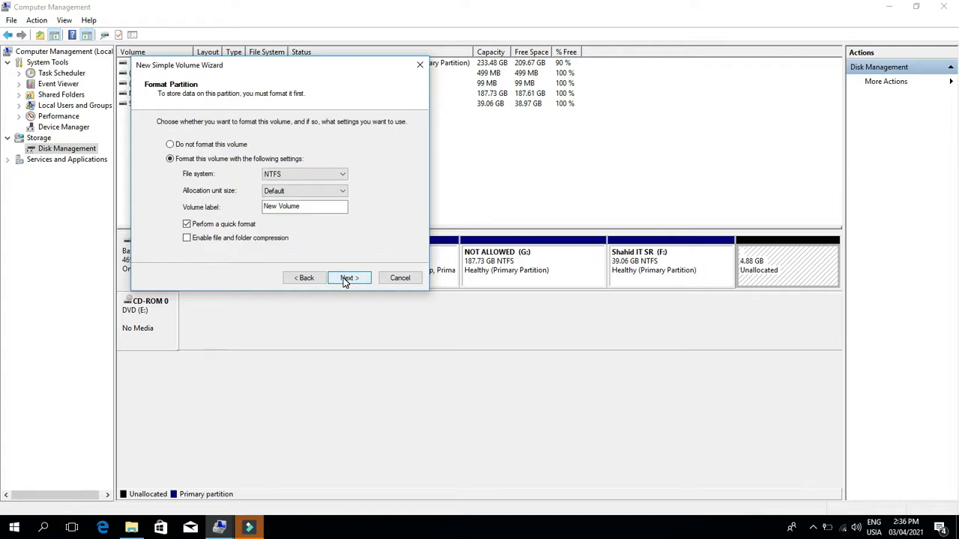
Label the new volume with the owner's first name, create it as quick-formatted NTFS, and return to This PC
left_click(316, 206)
key("BackSpace")
key("BackSpace")
key("BackSpace")
key("BackSpace")
key("BackSpace")
key("BackSpace")
key("BackSpace")
key("BackSpace")
key("BackSpace")
key("BackSpace")
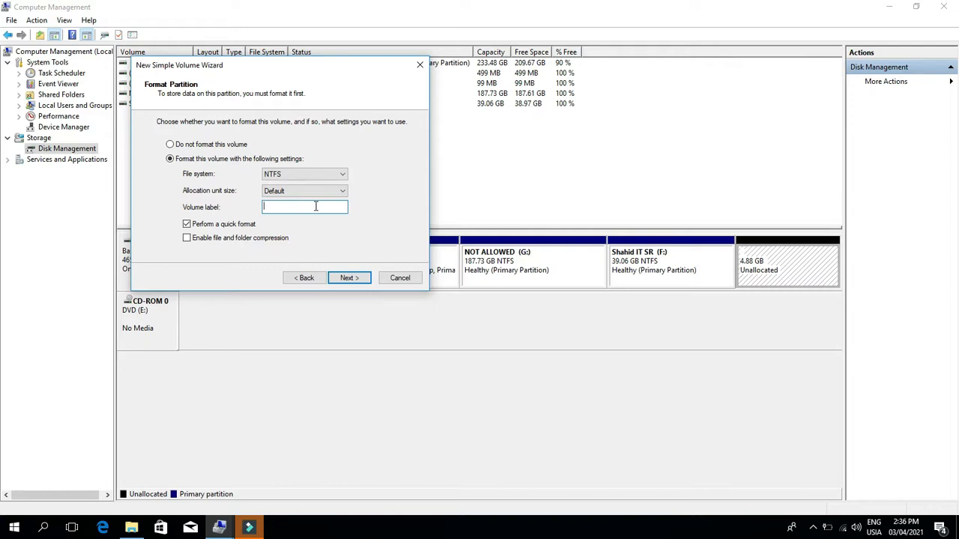
type("SHAHID")
left_click(358, 278)
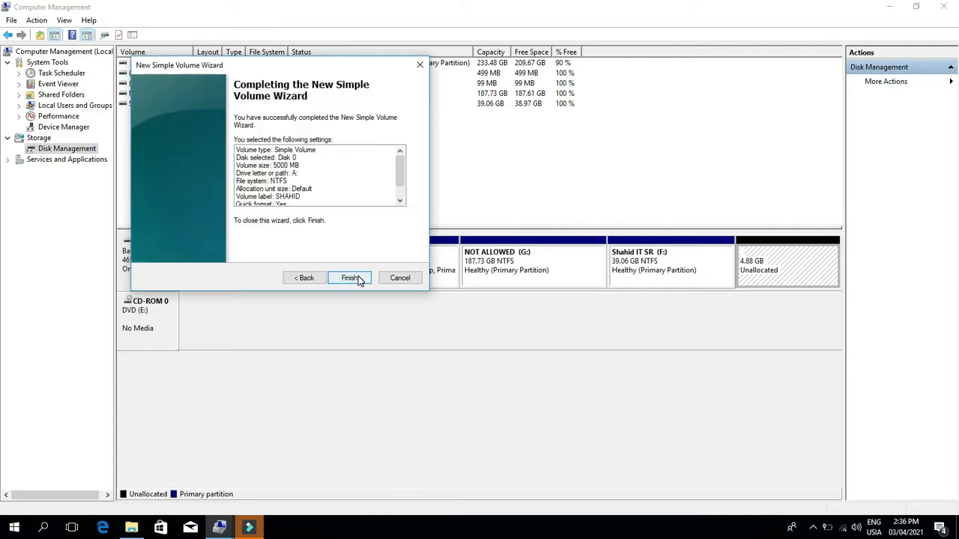
left_click(350, 278)
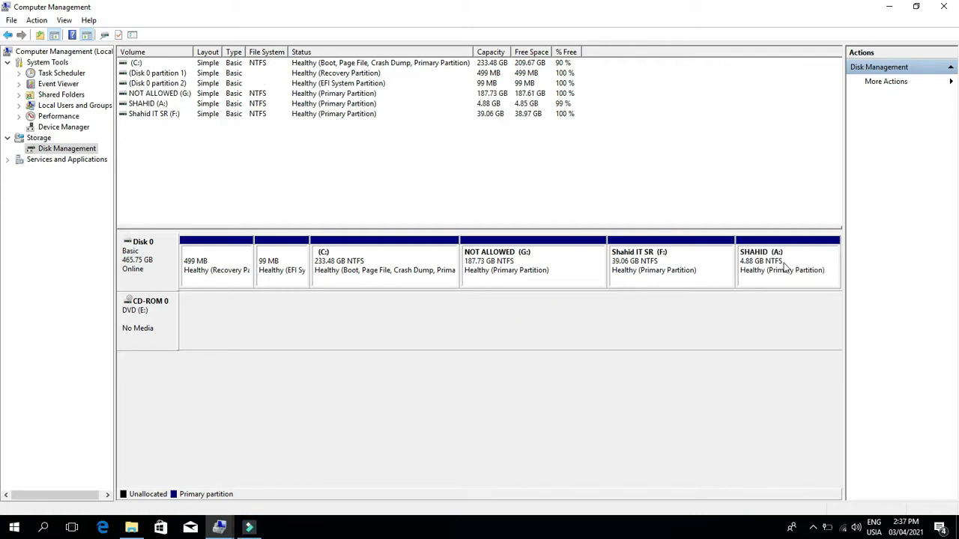
left_click(889, 9)
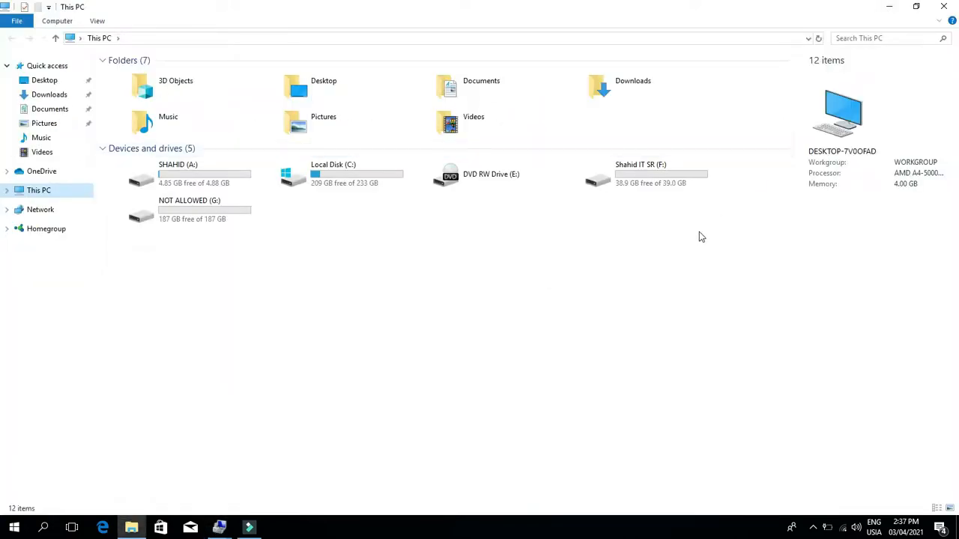